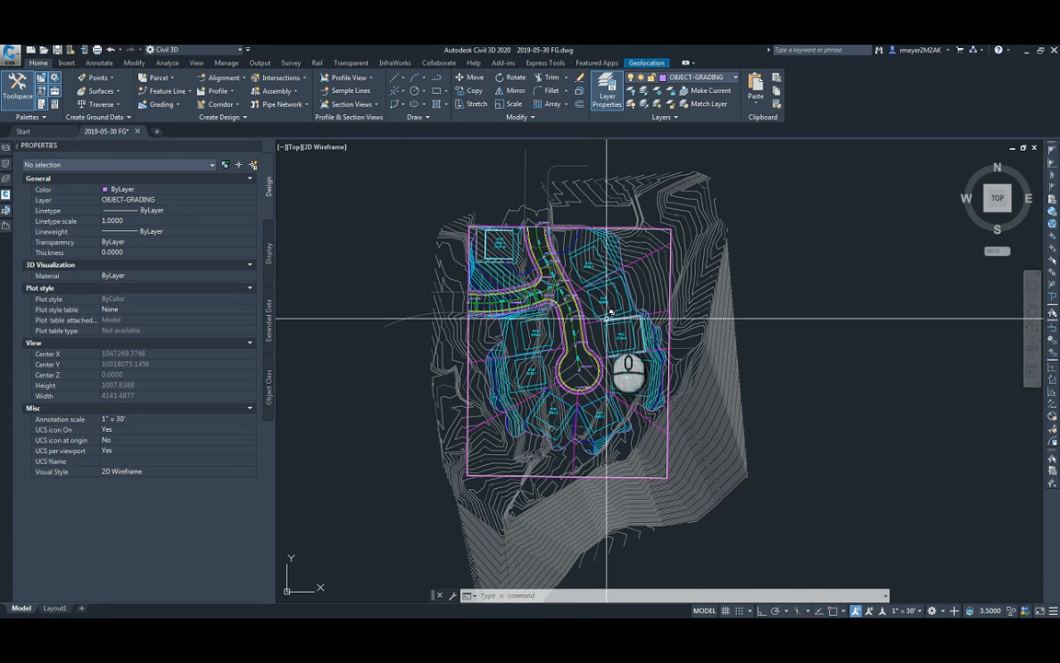
Select the existing ground surface in the drawing and find the TOPO EG and FG surfaces in the Toolspace Prospector
click(450, 378)
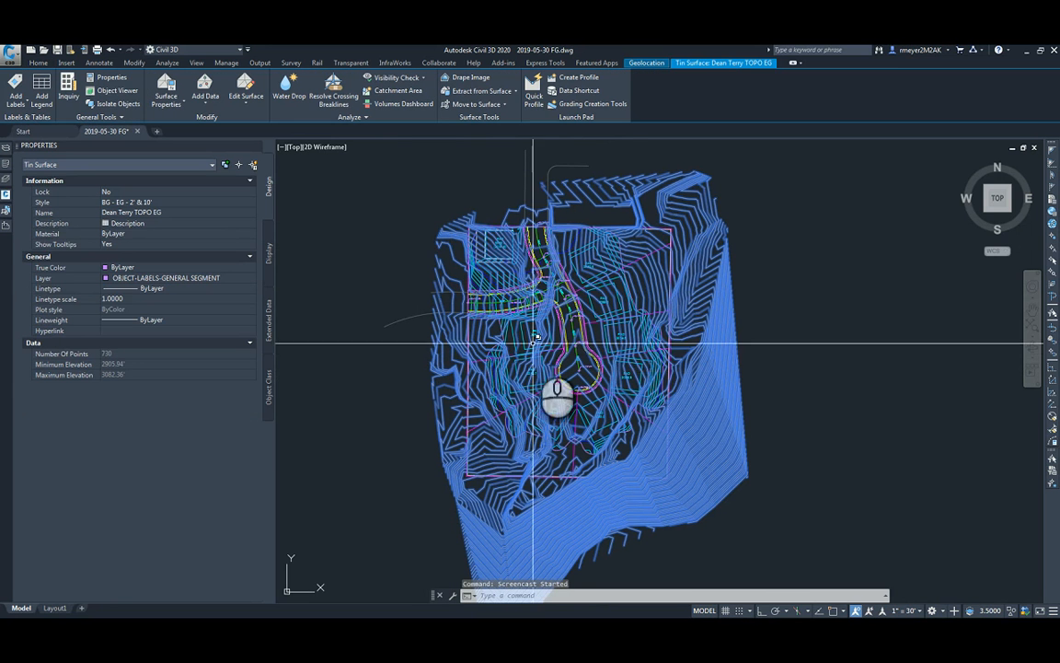
click(11, 204)
click(11, 198)
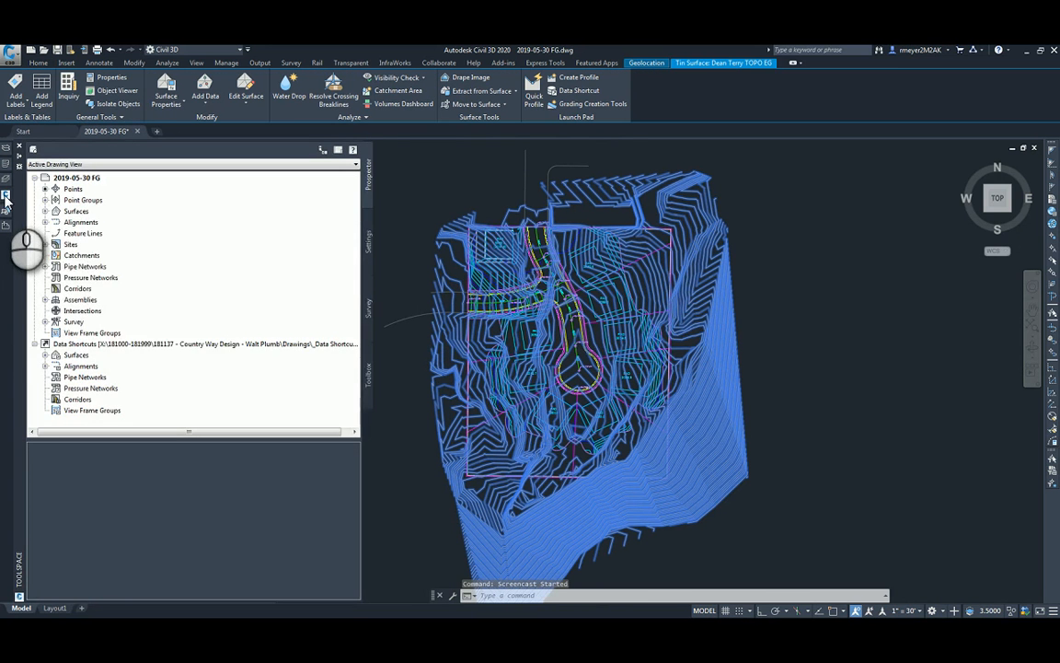
click(44, 211)
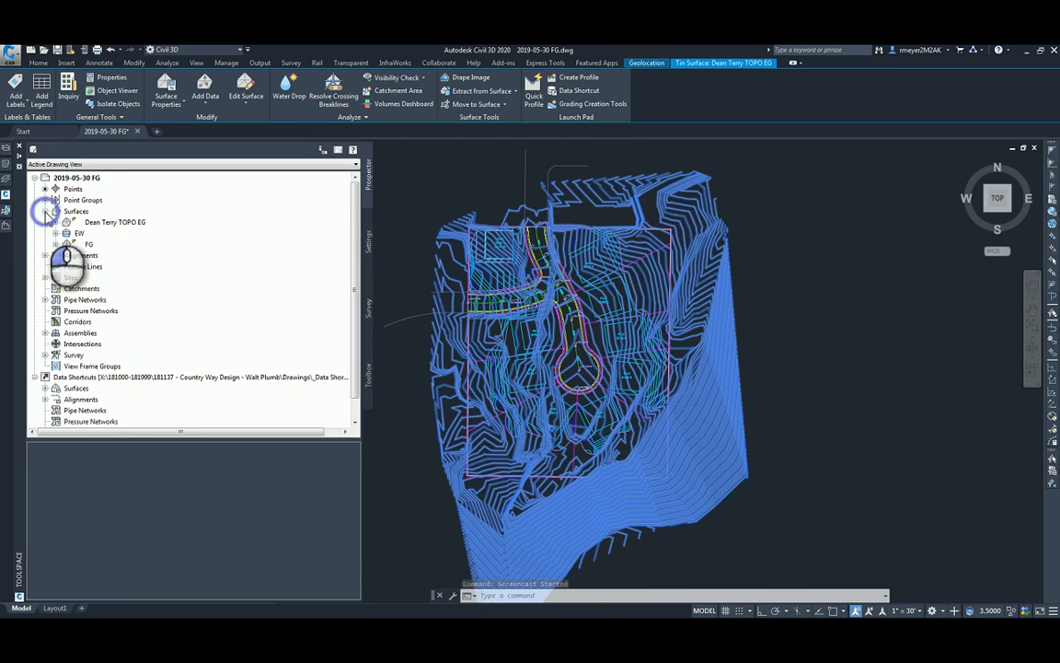
click(102, 222)
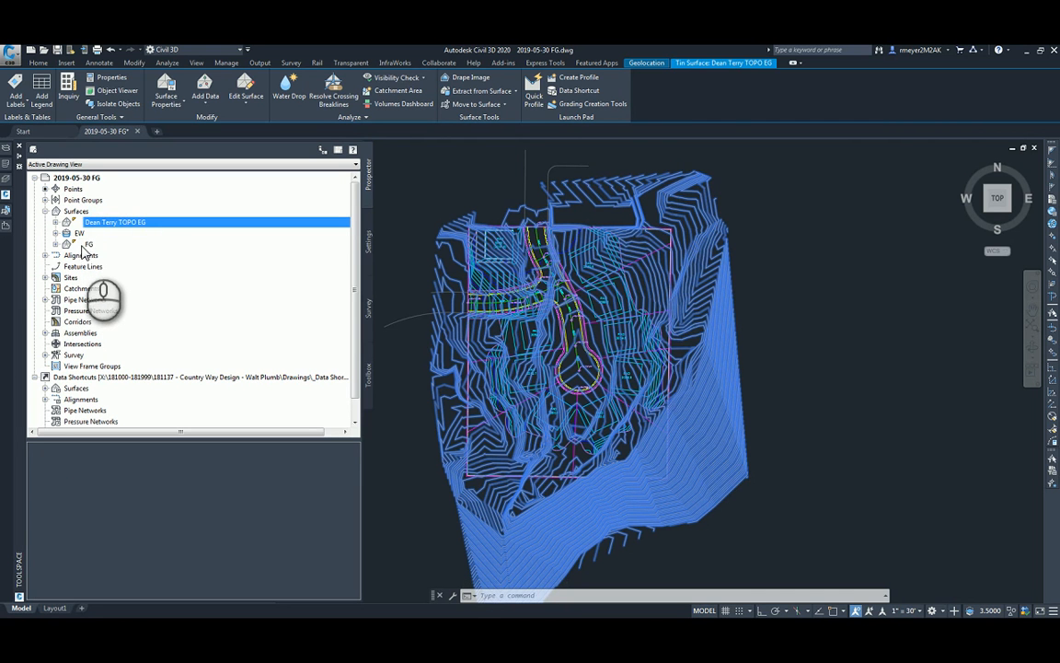
click(90, 244)
click(94, 221)
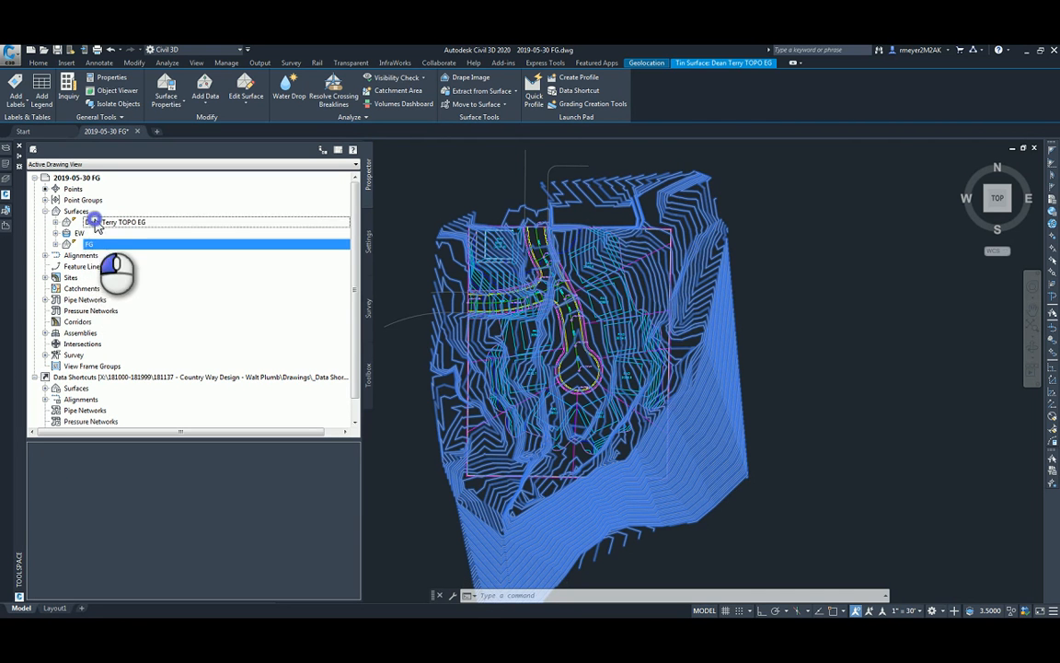
click(88, 244)
Examine the definition data of the TOPO EG and FG surfaces, including breaklines, boundaries and point groups
click(55, 222)
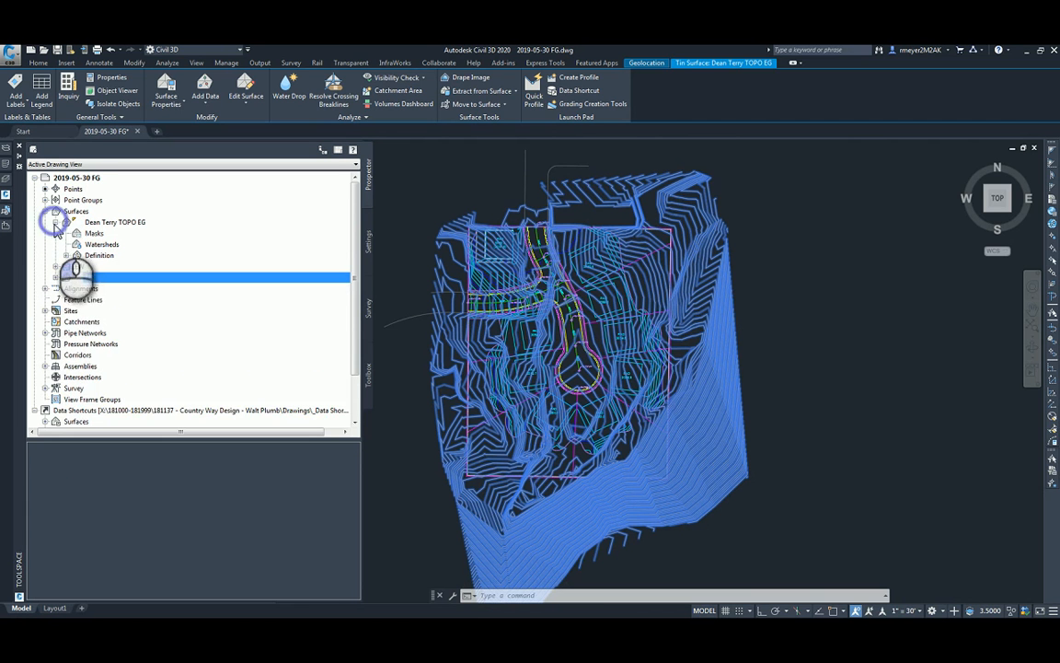
click(67, 255)
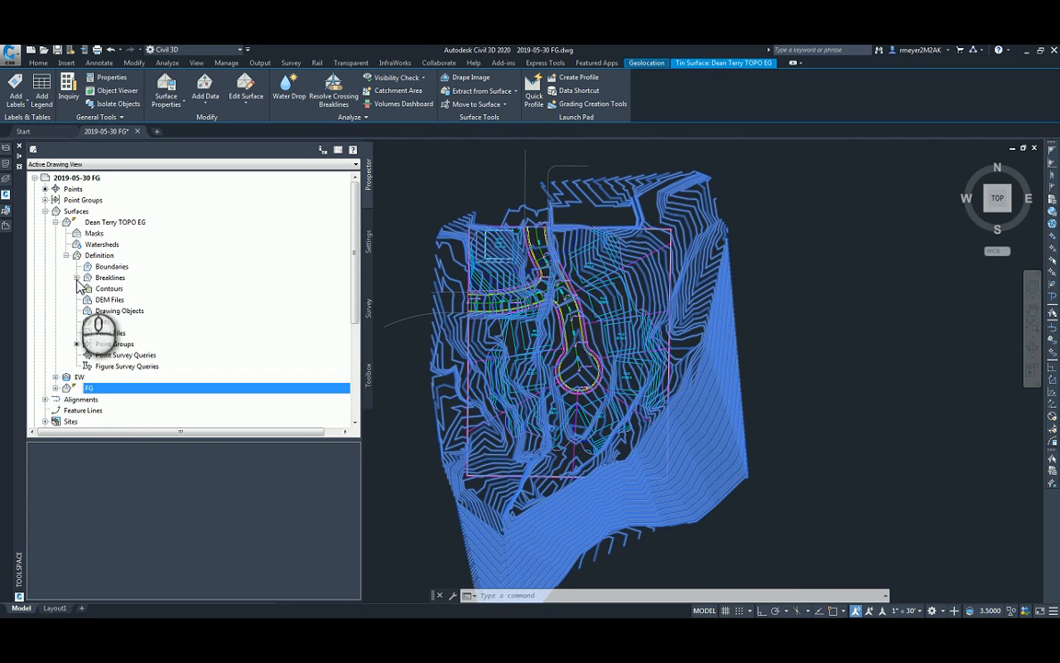
click(77, 277)
click(114, 354)
scroll(65, 368, down, 2)
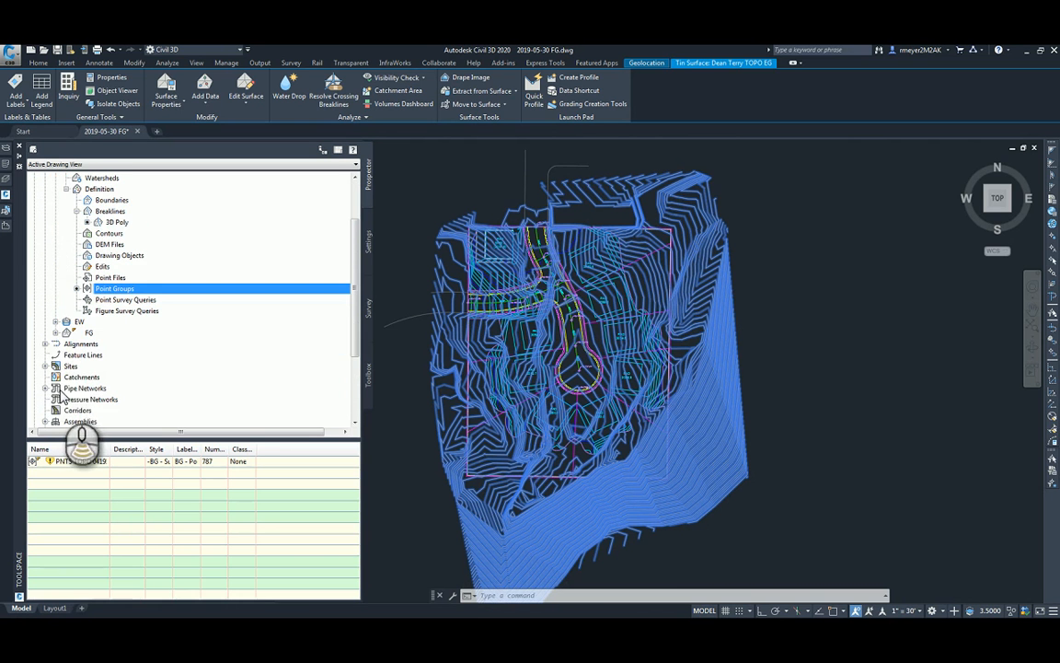
click(55, 333)
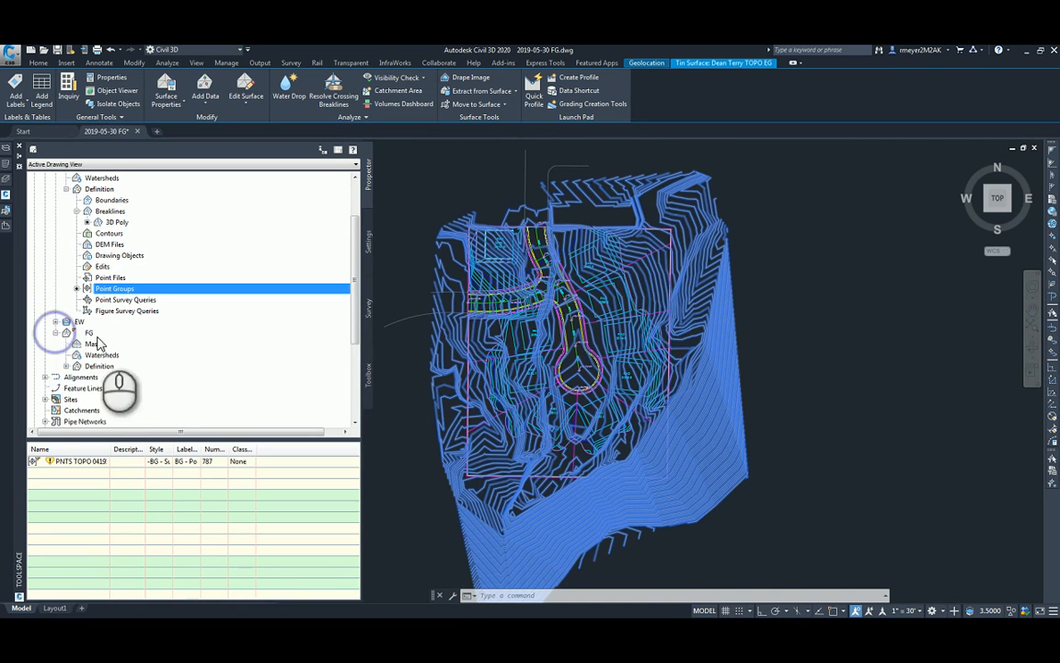
click(67, 366)
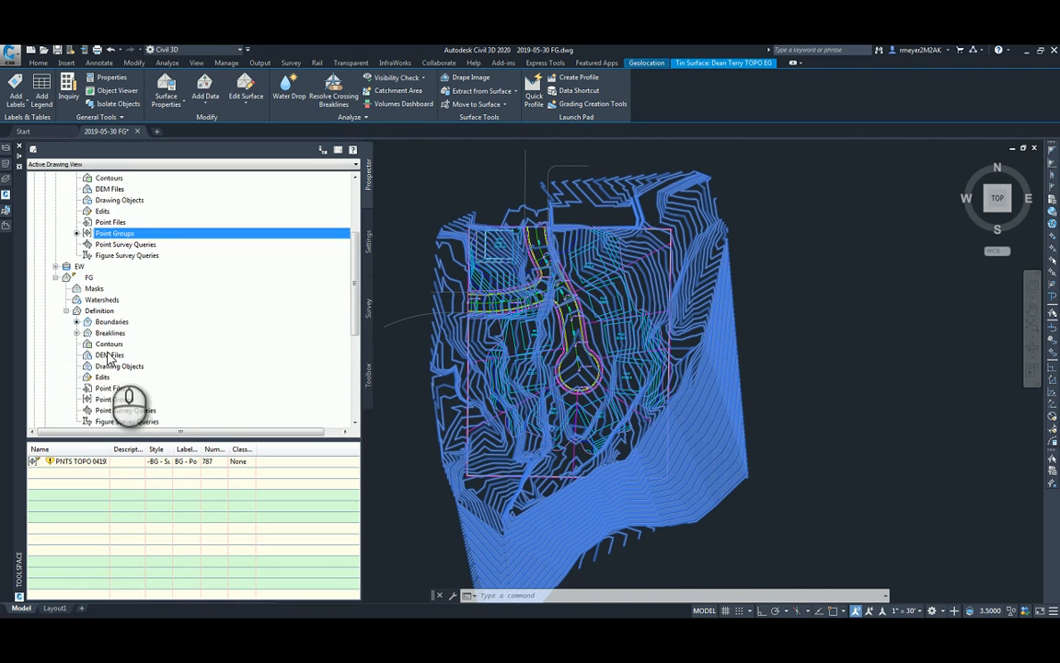
scroll(130, 402, down, 5)
scroll(115, 369, up, 4)
scroll(109, 355, up, 3)
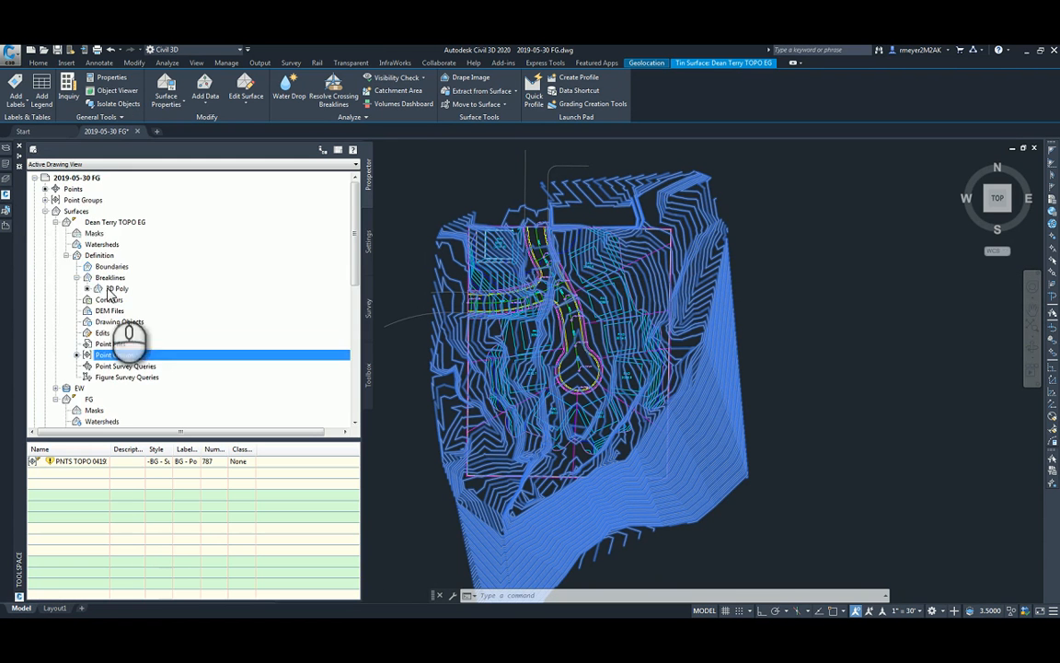
scroll(109, 292, down, 10)
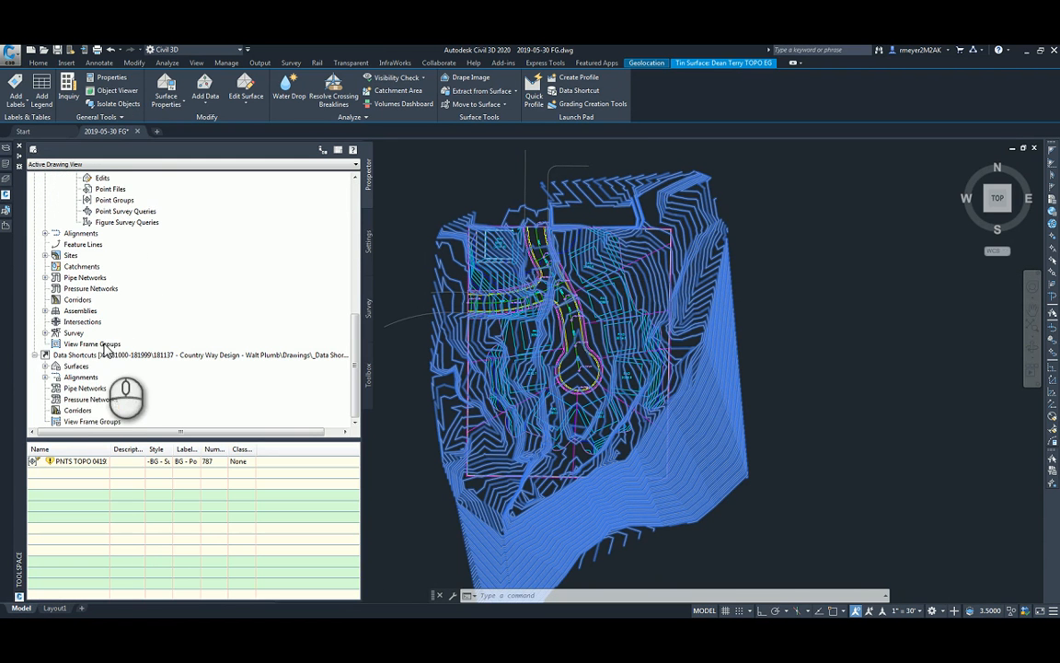
Select the Data Shortcuts entry and widen the Toolspace to read its full project folder path
click(79, 356)
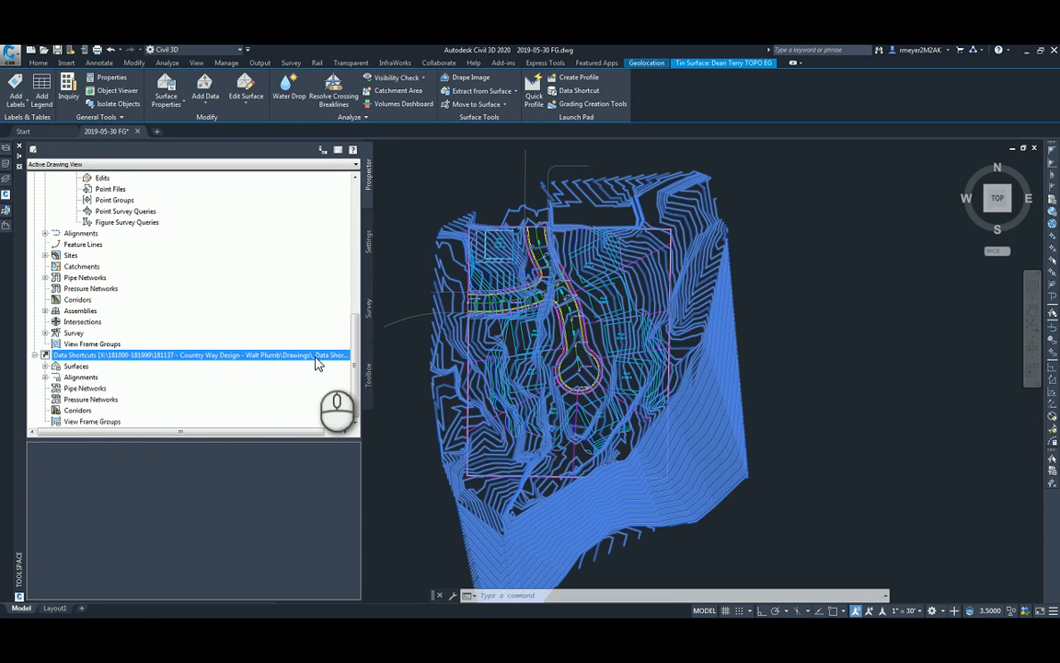
drag(152, 437, 169, 438)
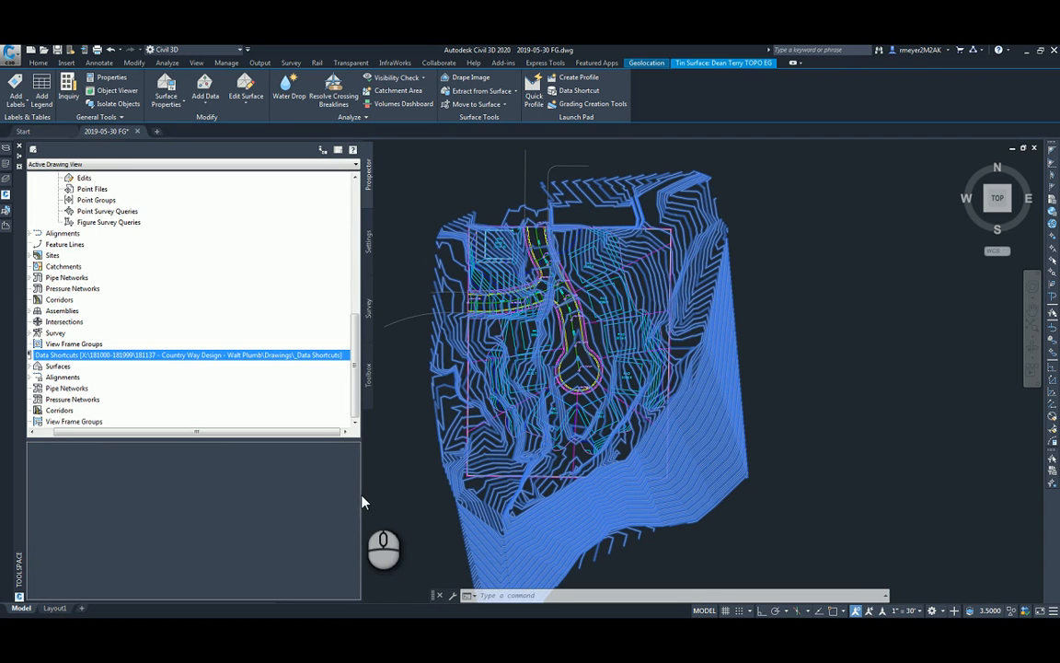
drag(362, 497, 428, 497)
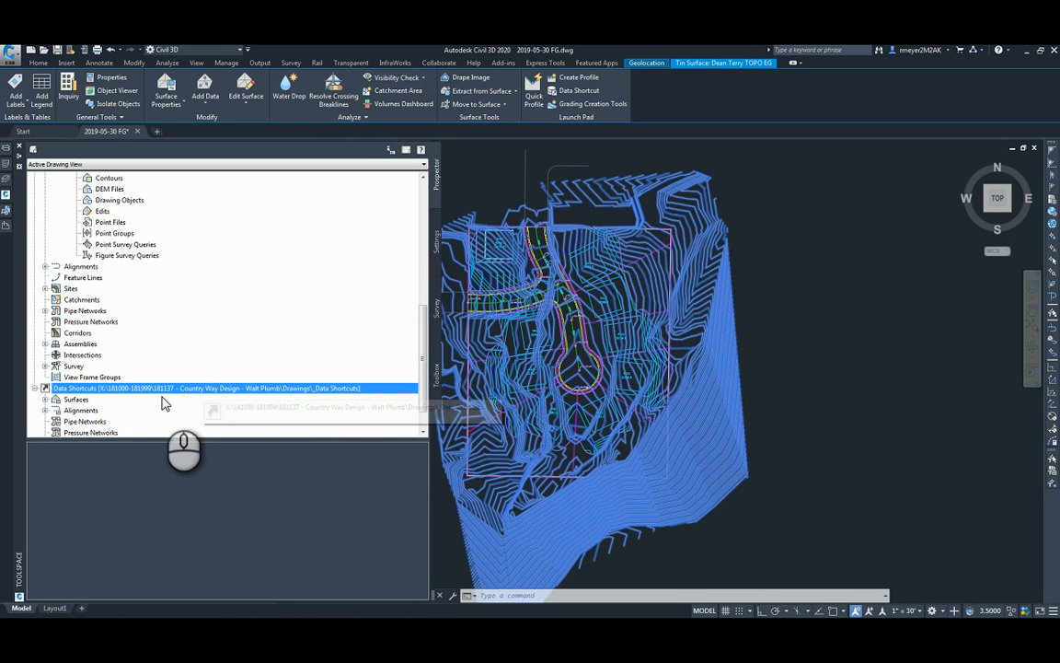
Set the data shortcuts working folder to the Drawings folder of the 191083 5 Acre Subdivision project
right_click(188, 393)
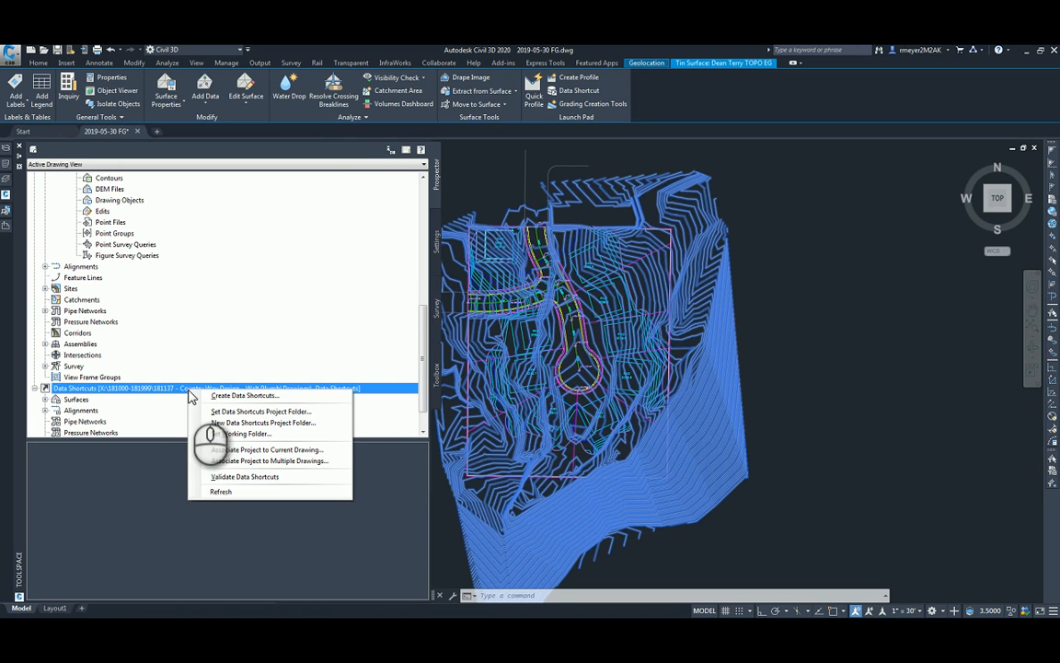
click(218, 434)
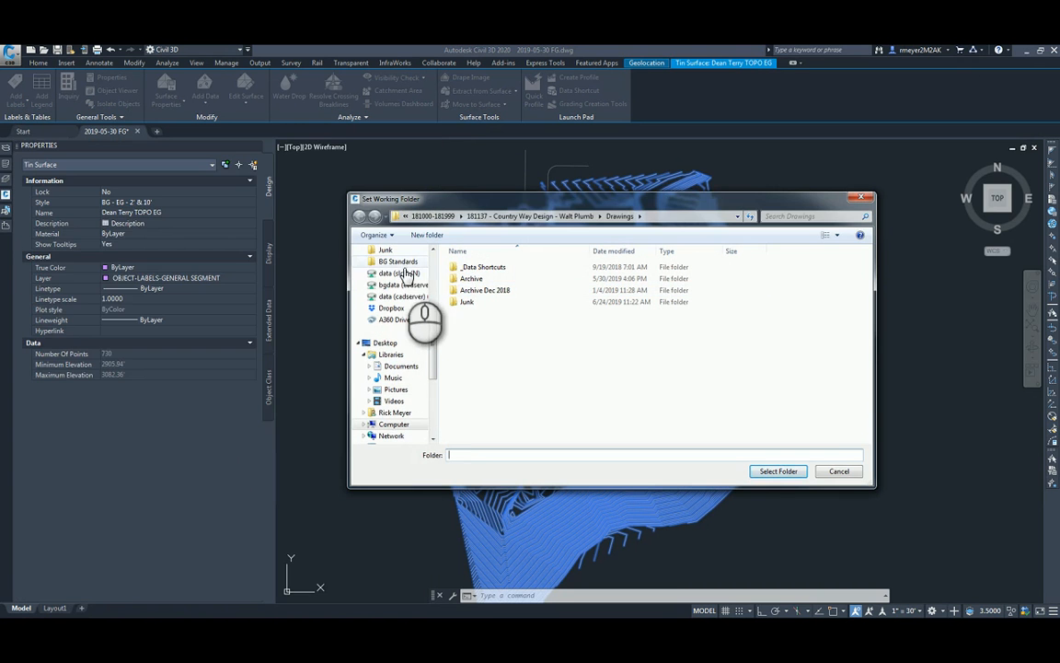
scroll(423, 318, up, 4)
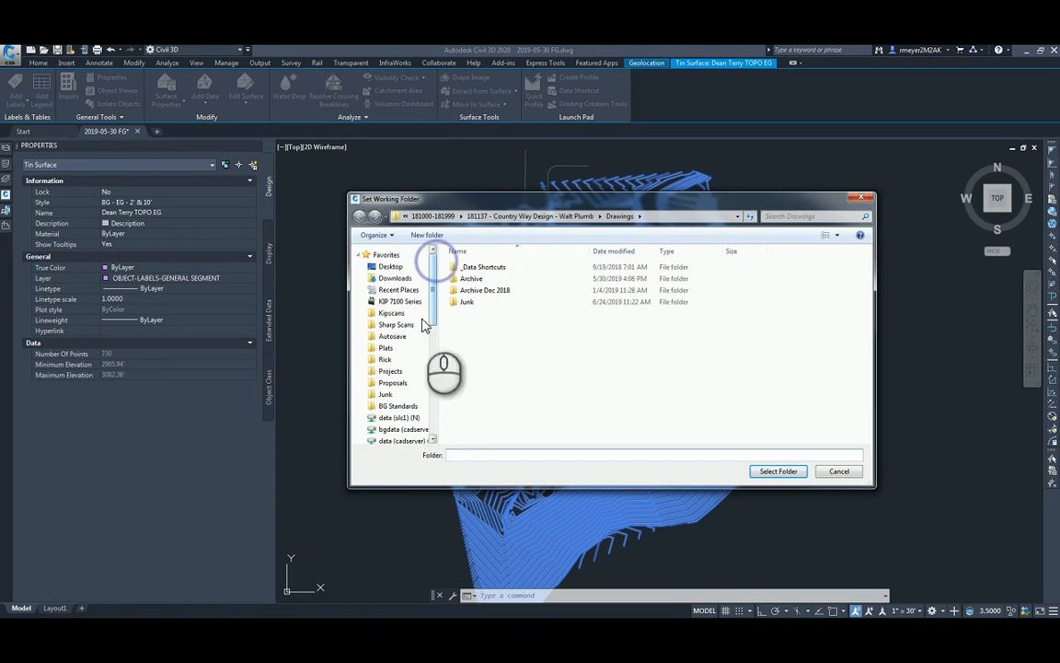
click(390, 371)
click(504, 398)
scroll(505, 402, down, 10)
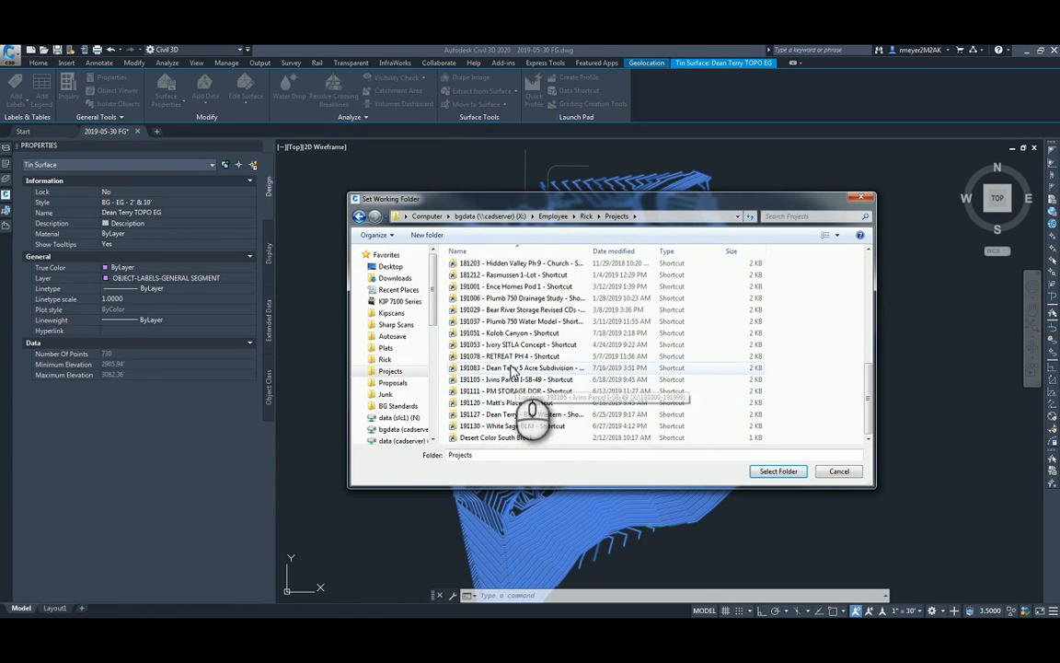
double_click(506, 368)
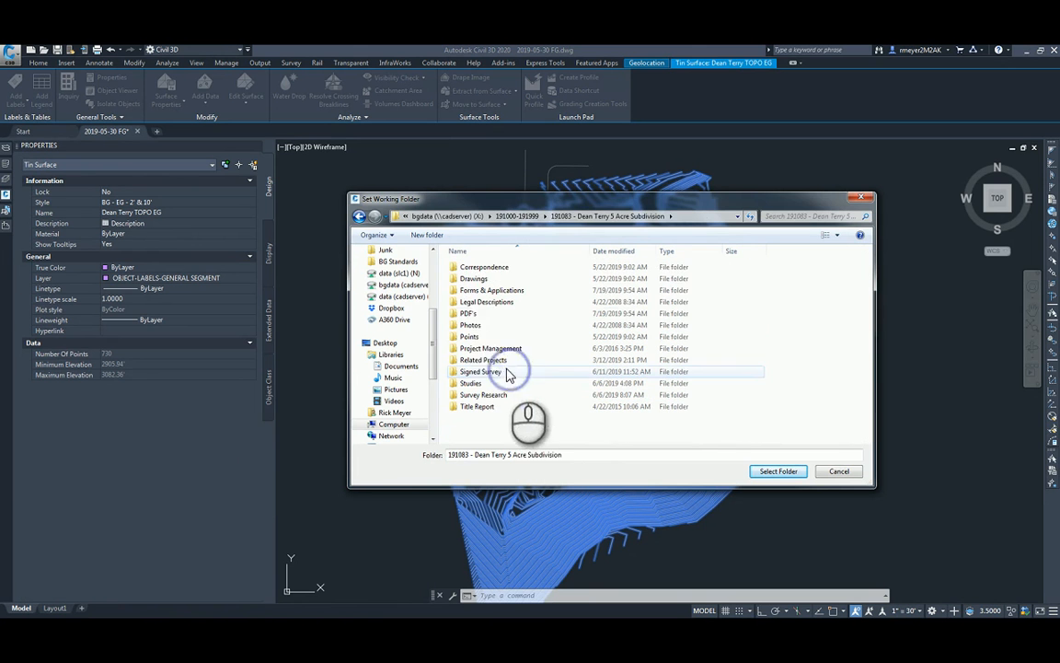
click(471, 278)
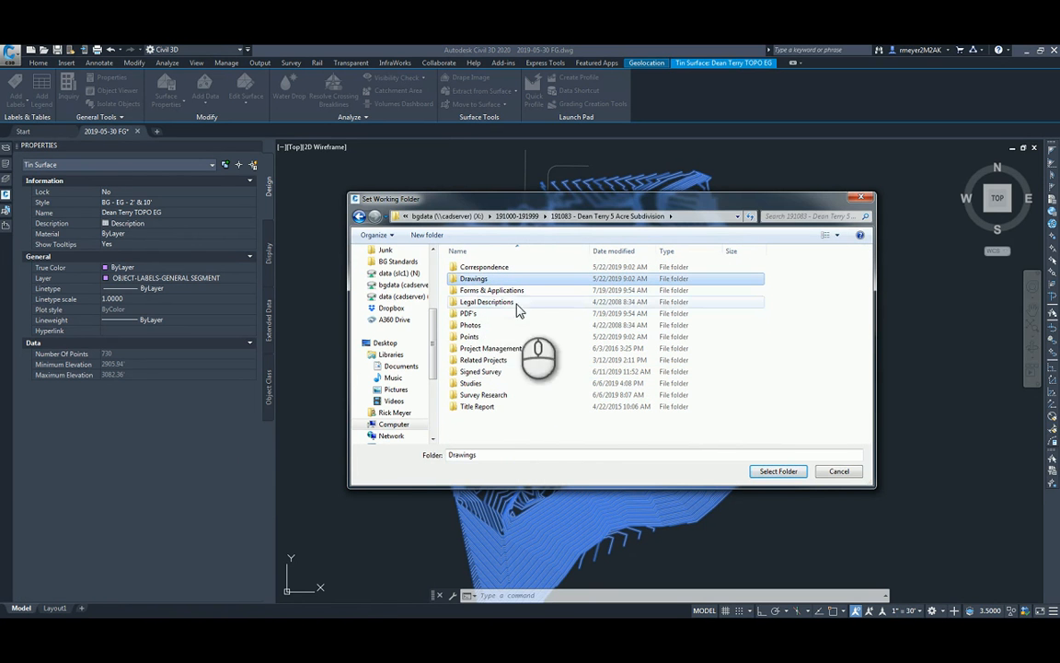
click(778, 472)
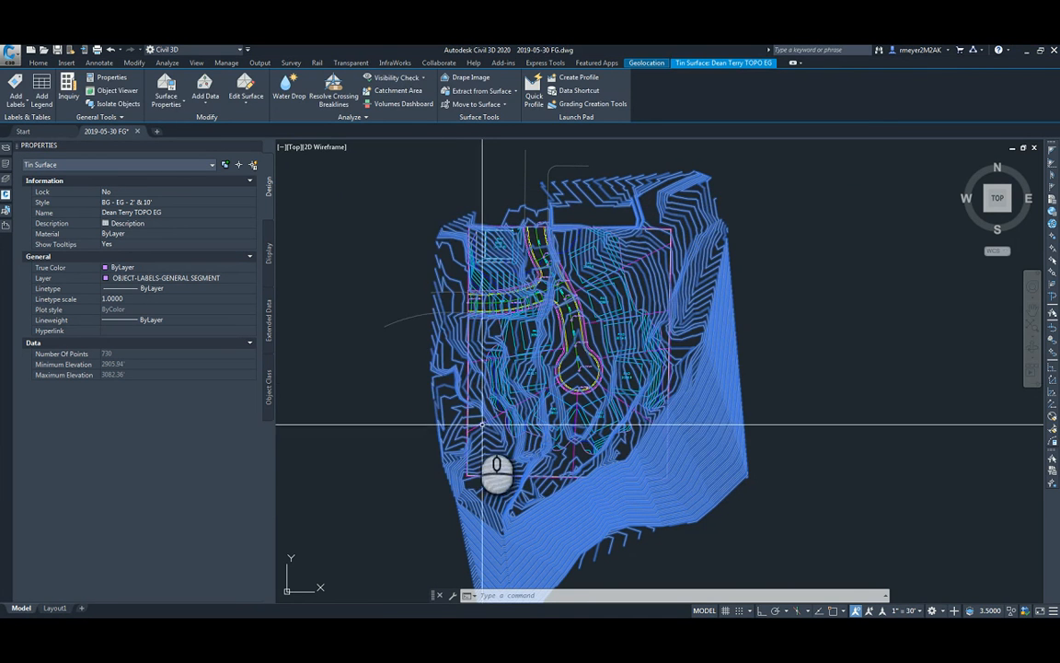
Create a new data shortcuts project folder named Data Shortcuts in the working folder, without a project template
click(5, 178)
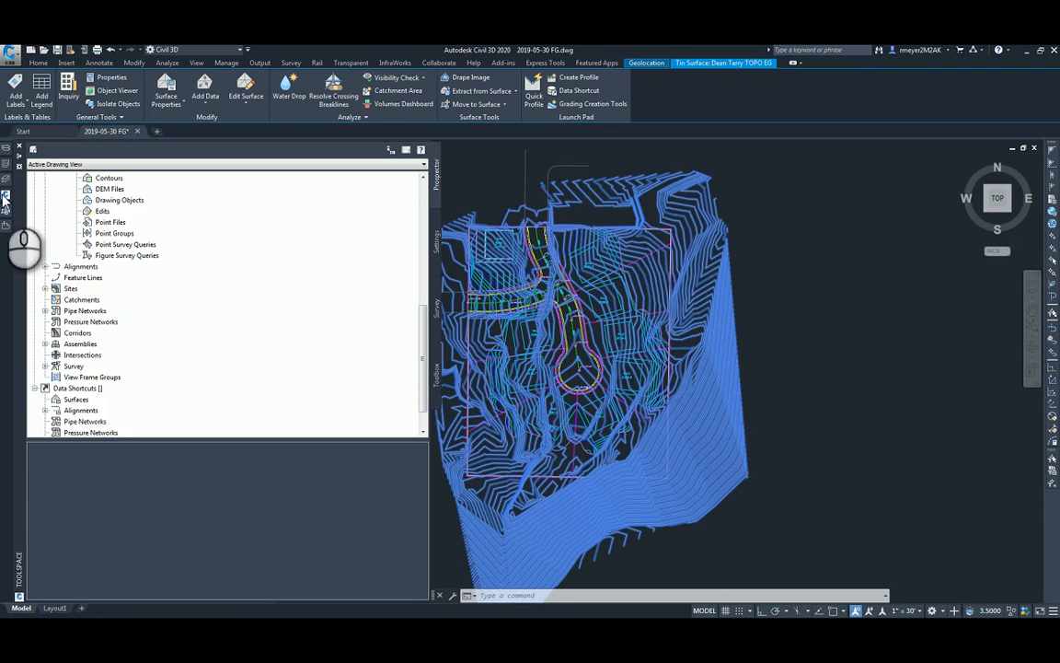
click(90, 389)
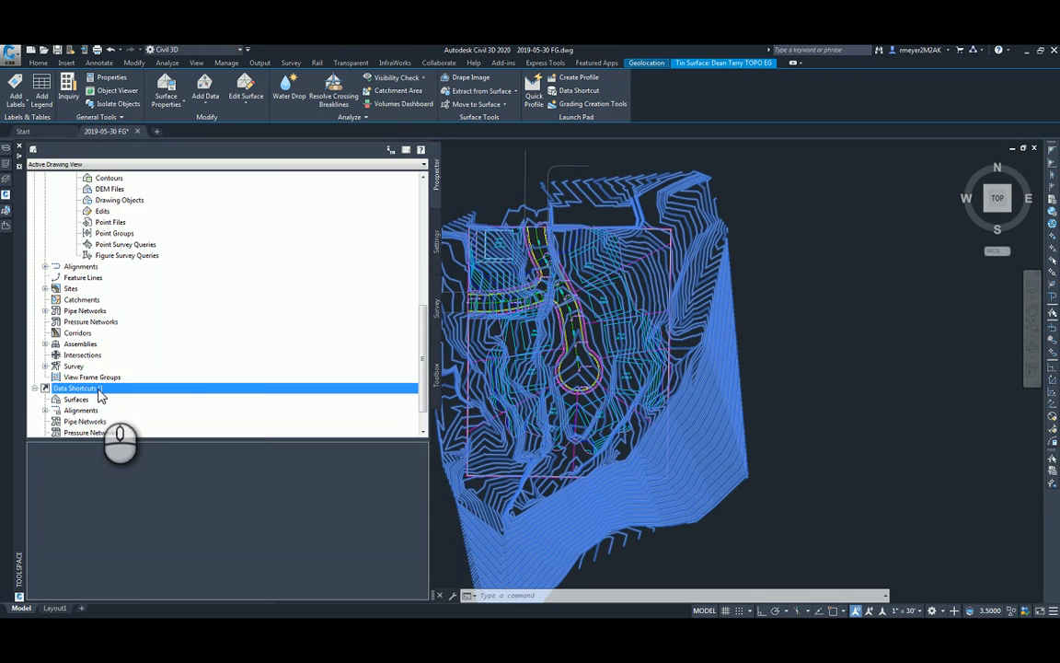
right_click(100, 394)
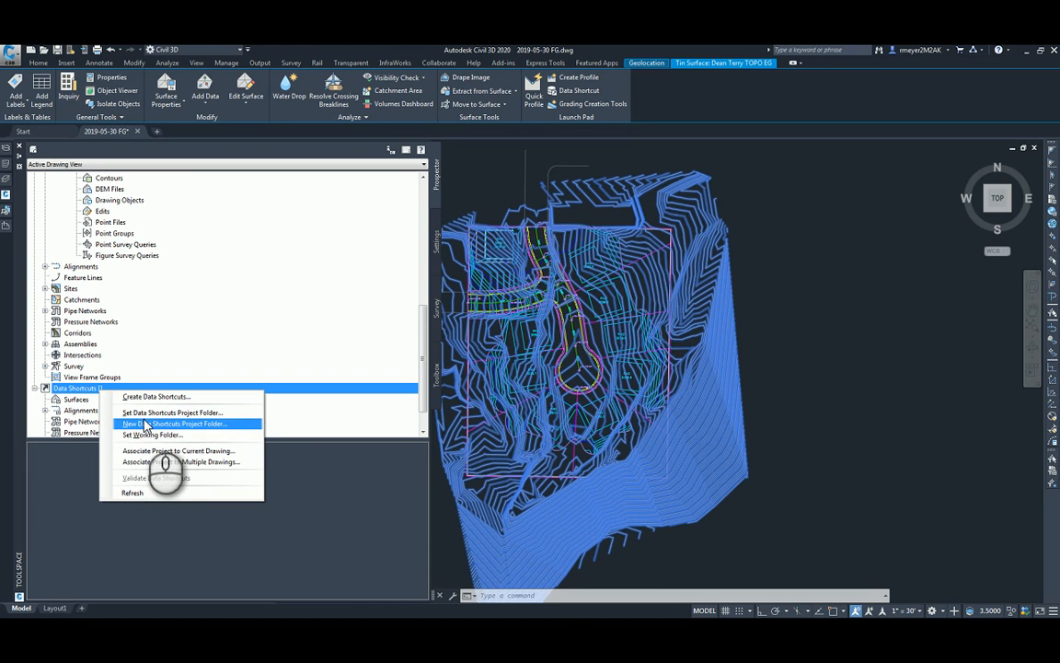
click(144, 425)
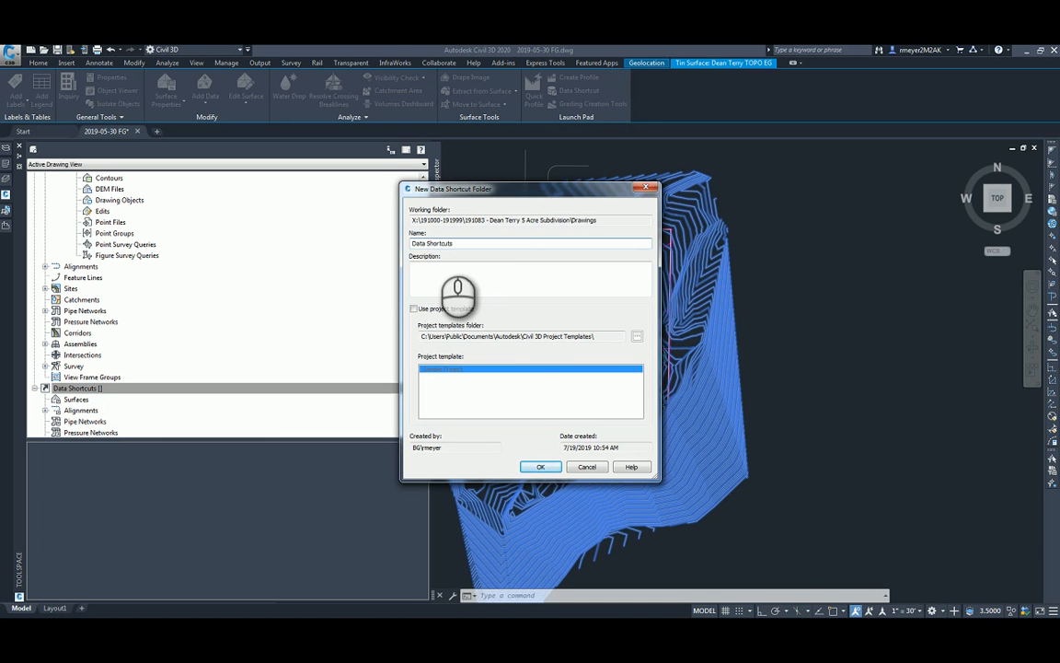
click(541, 466)
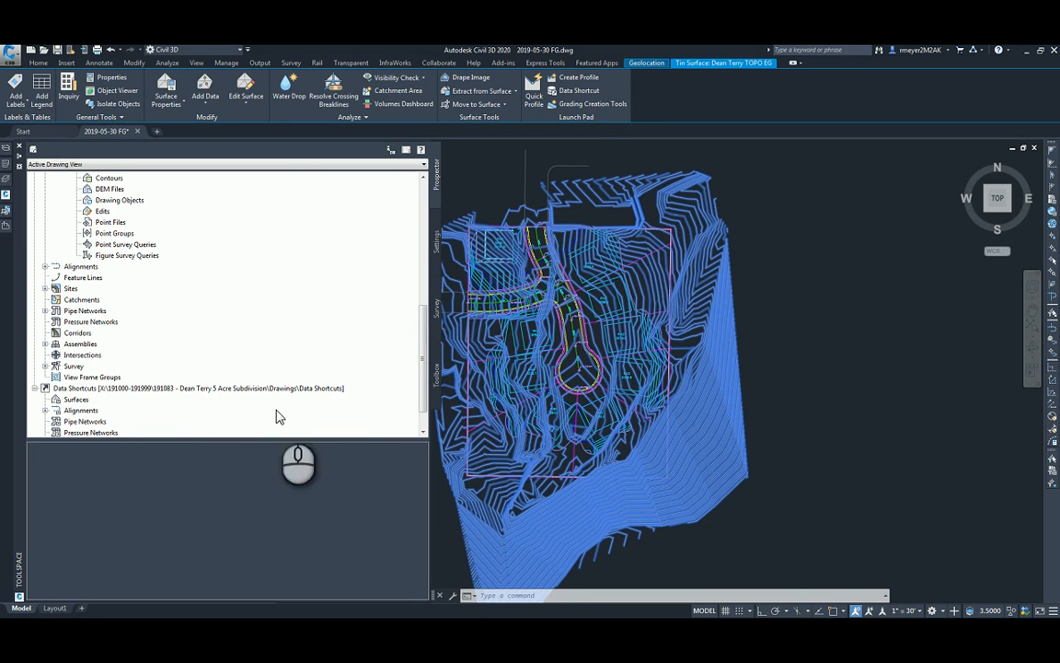
Create data shortcuts for the TOPO EG and FG surfaces, leaving out the EW surface
right_click(74, 400)
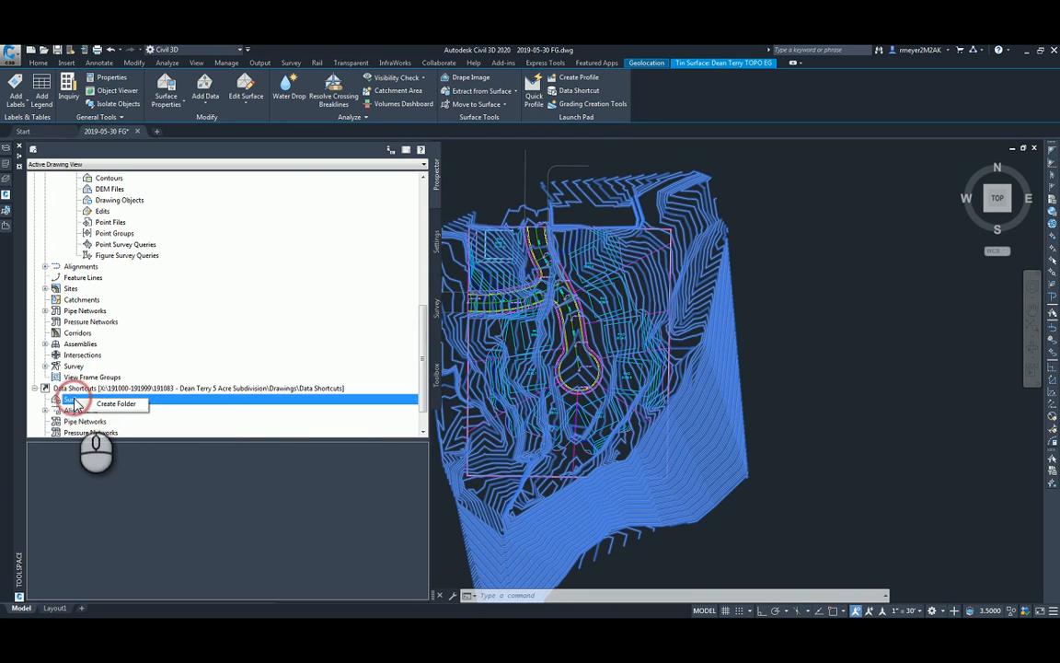
right_click(127, 388)
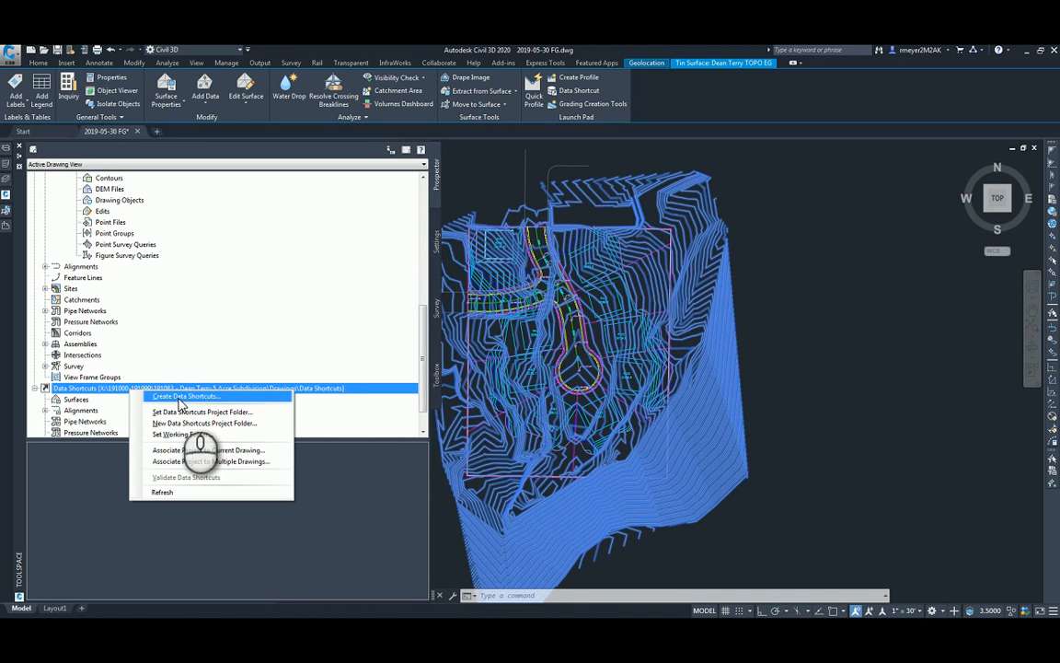
click(180, 399)
click(426, 299)
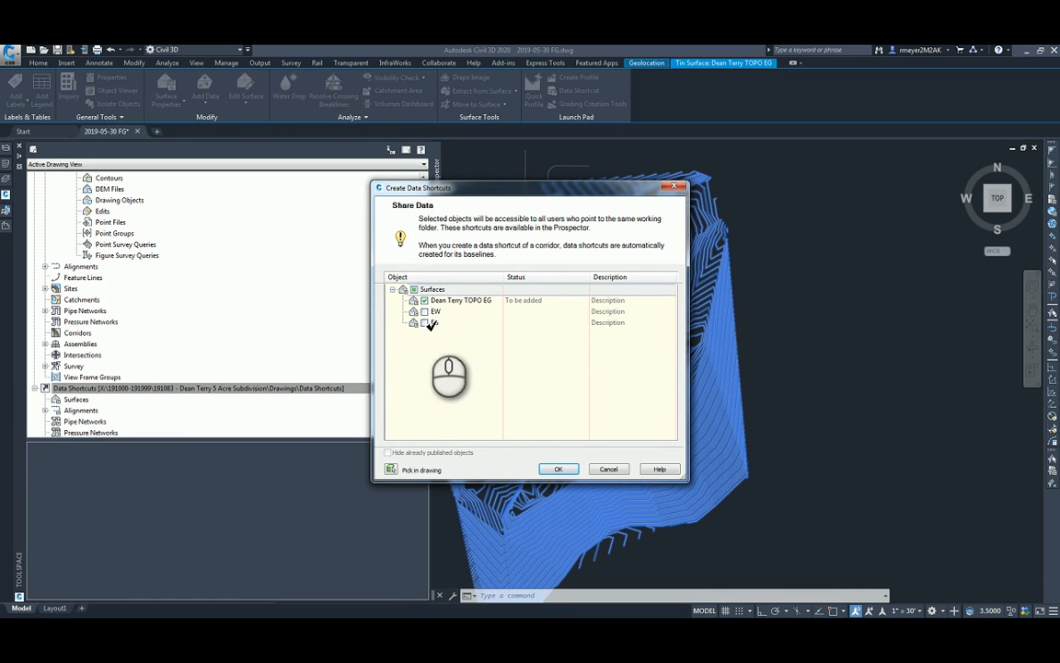
click(425, 323)
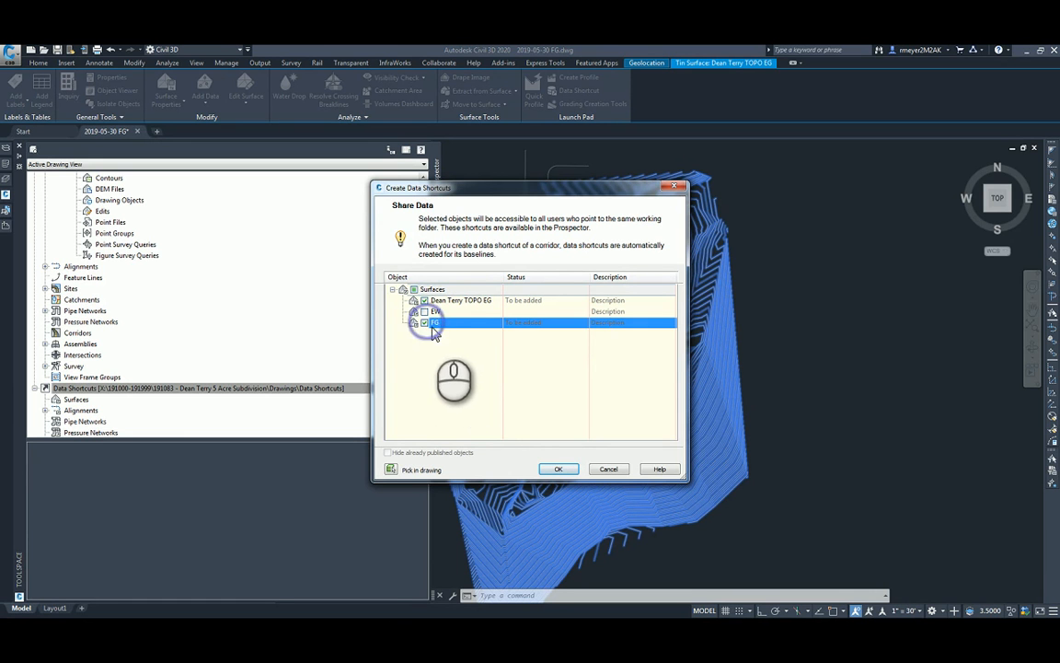
click(558, 470)
Check the surfaces listed under the project's Data Shortcuts and return to the drawing area
scroll(142, 407, down, 2)
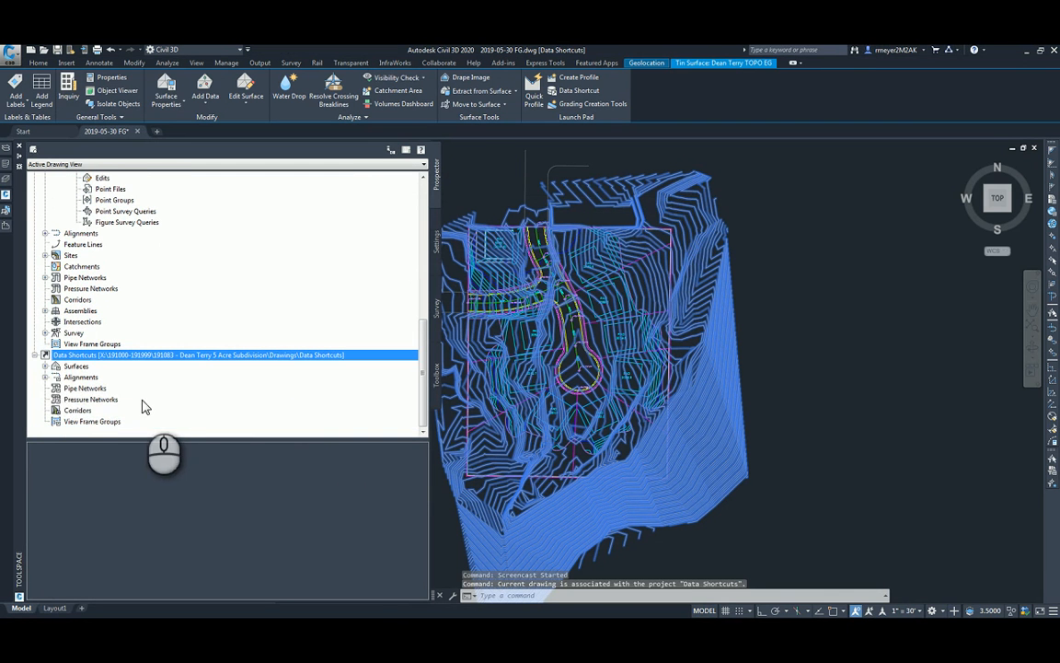
click(45, 365)
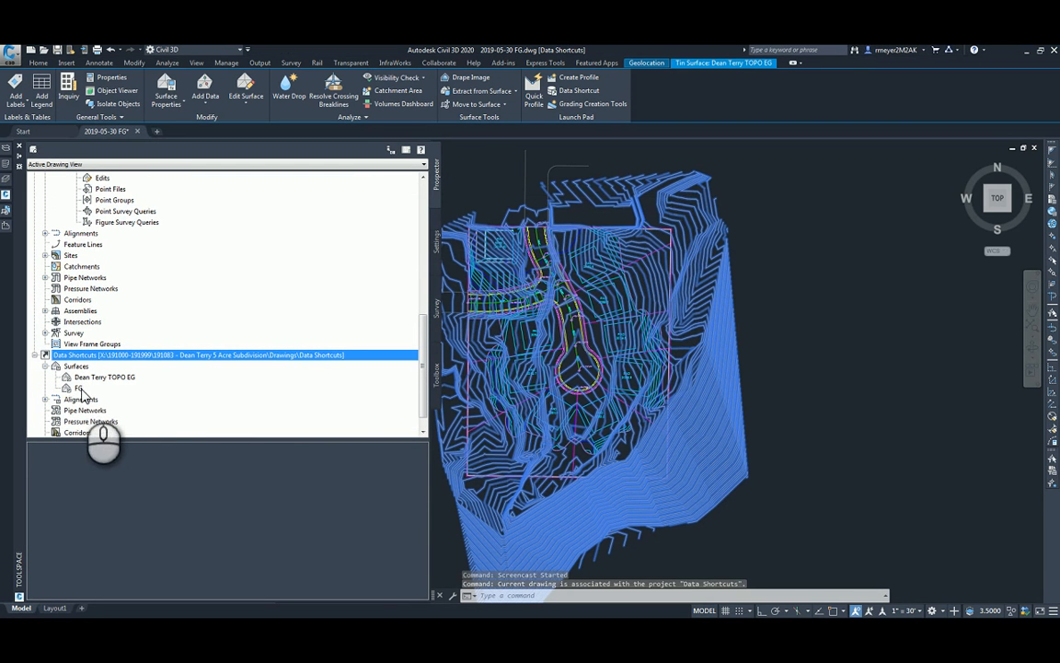
click(480, 189)
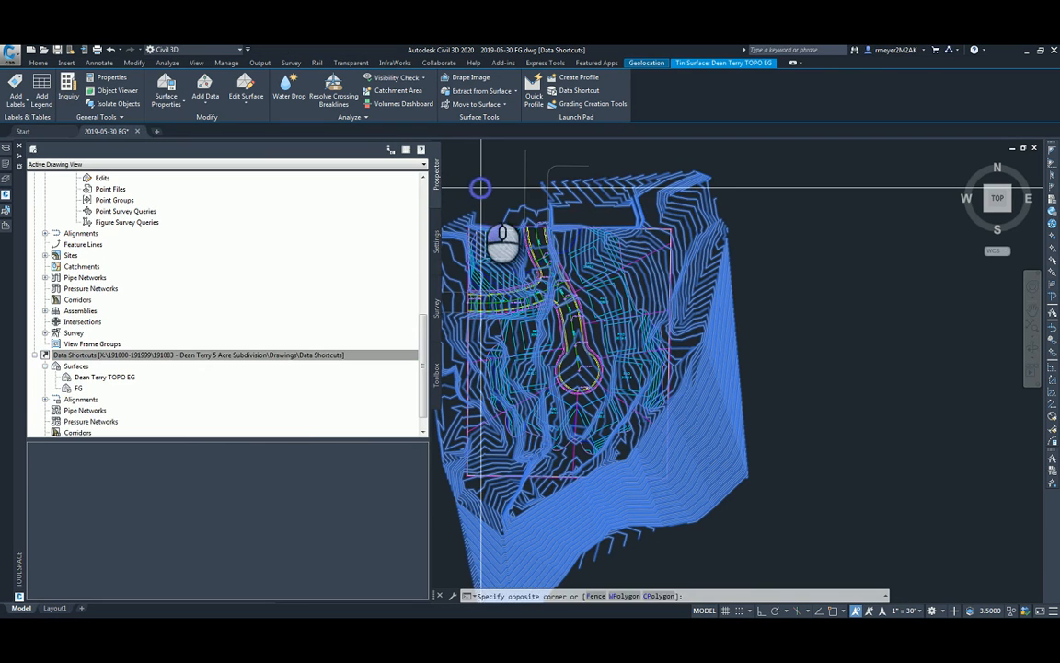
click(478, 186)
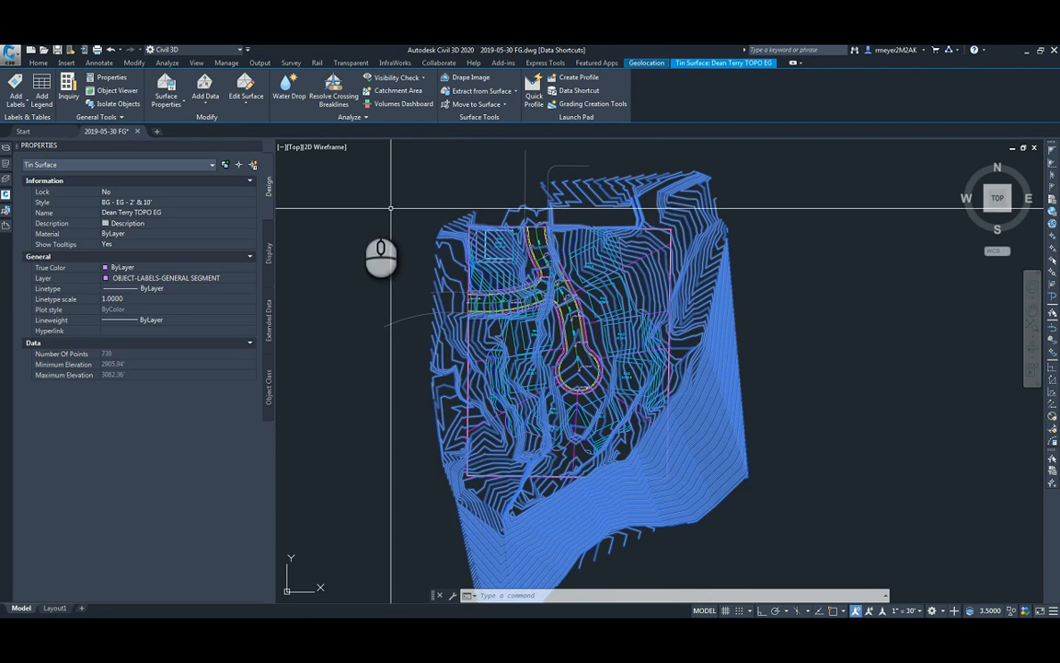
Clear the surface selection, start a new drawing, and switch it from Layout1 to model space
key(Escape)
click(34, 49)
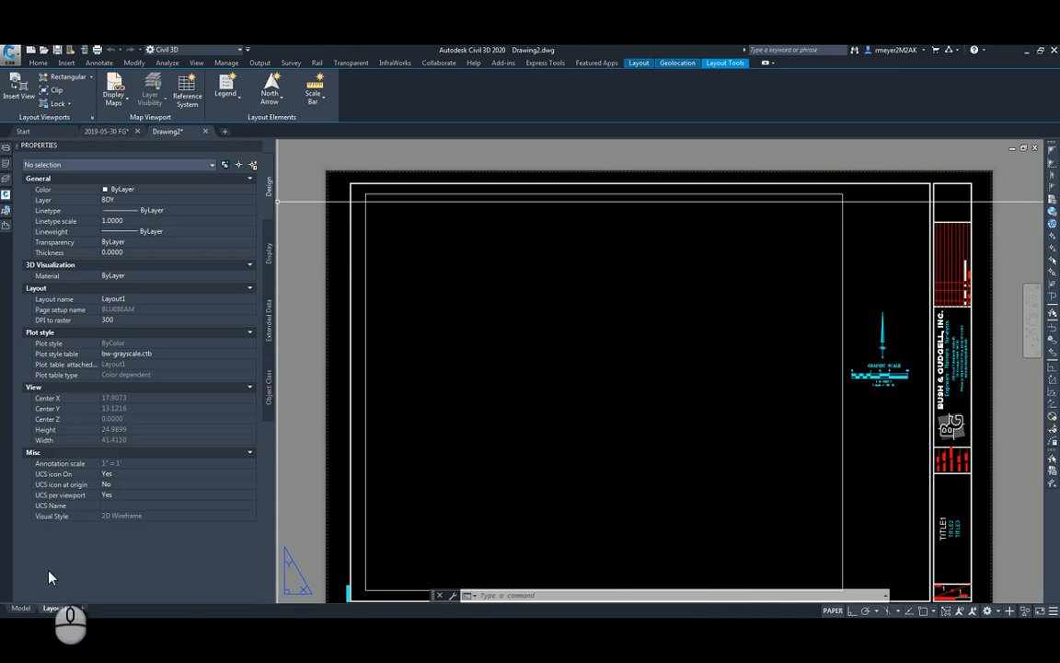
click(20, 607)
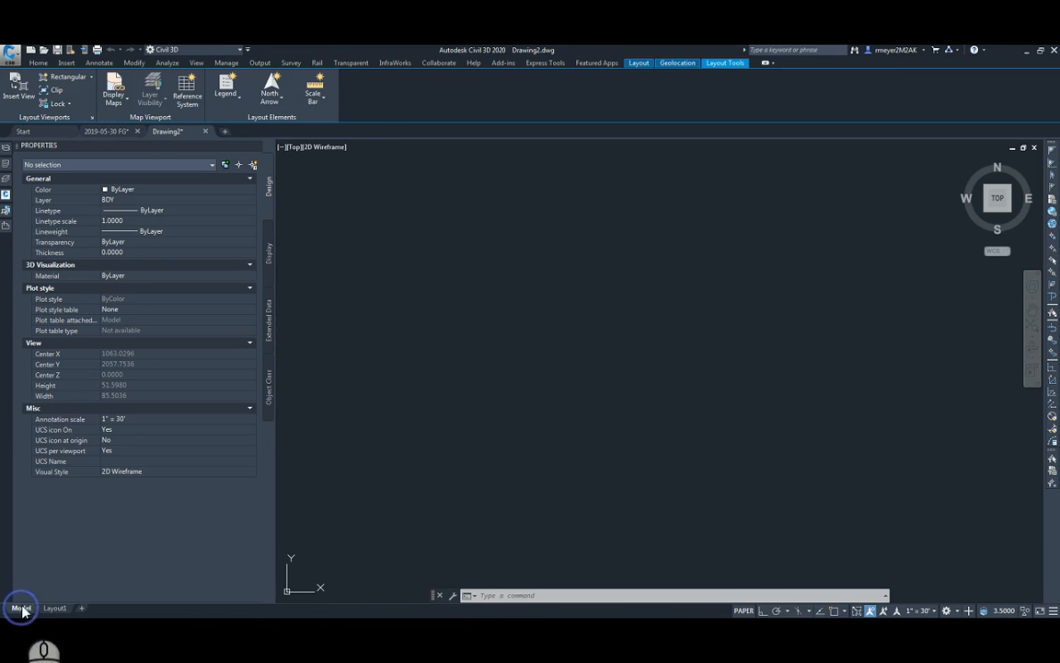
click(491, 316)
click(480, 340)
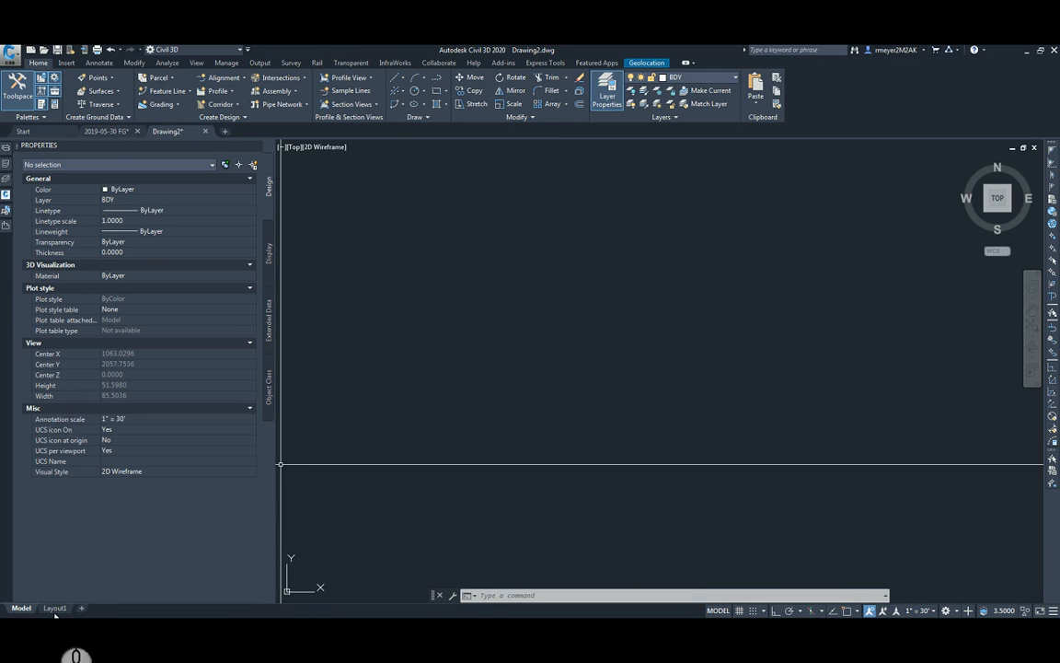
middle_drag(509, 329, 484, 403)
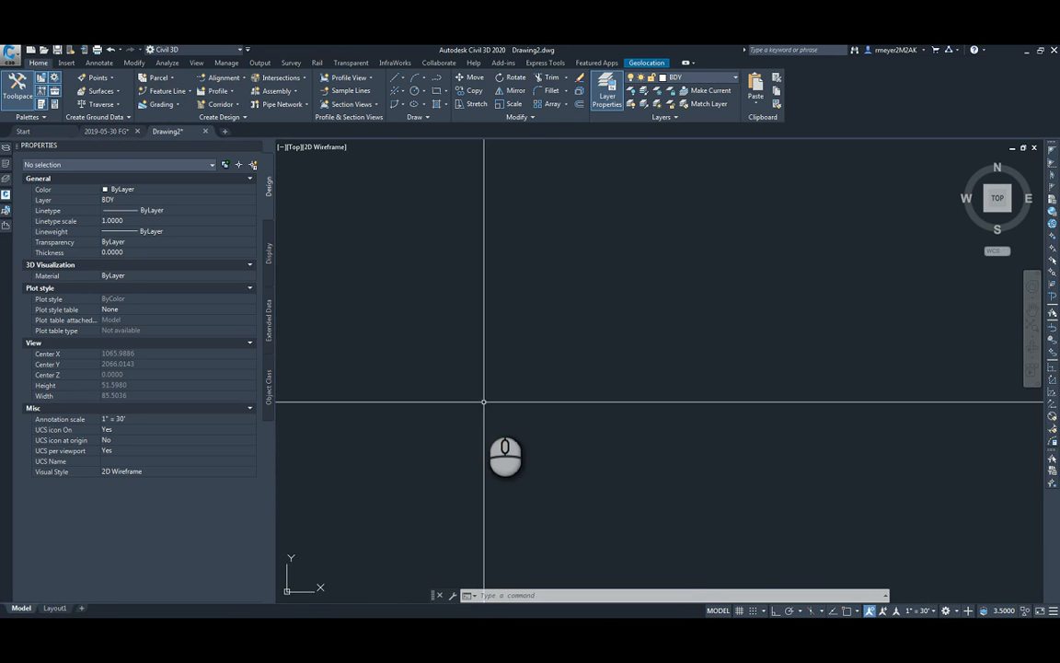
Create a reference to the FG surface from the project's data shortcuts, keeping the BG - FG Contours - 2' & 10' style
click(6, 197)
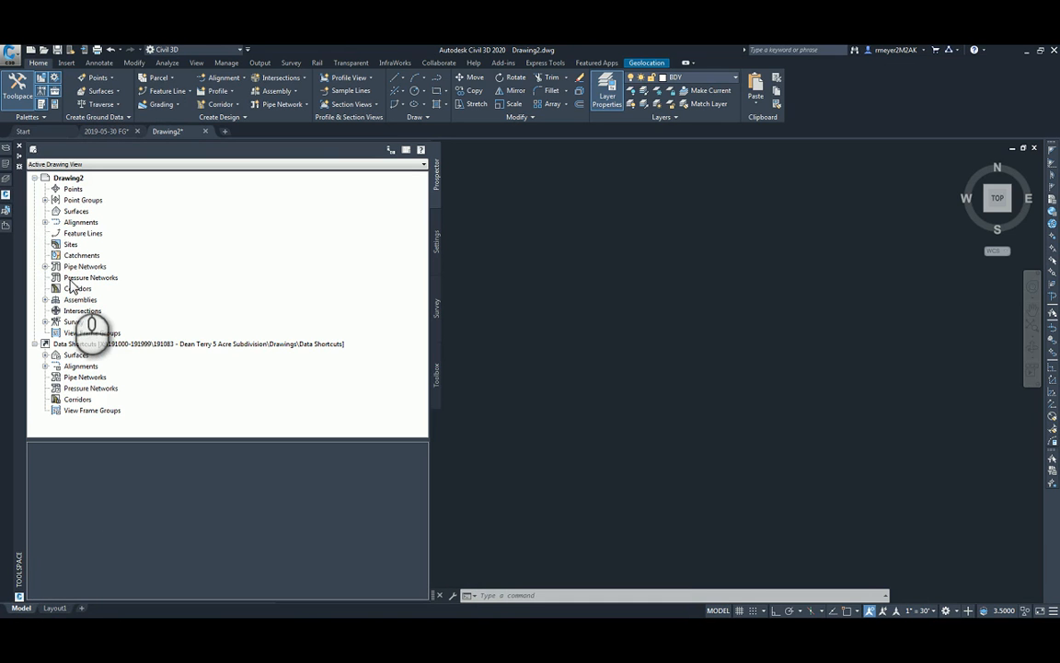
right_click(103, 344)
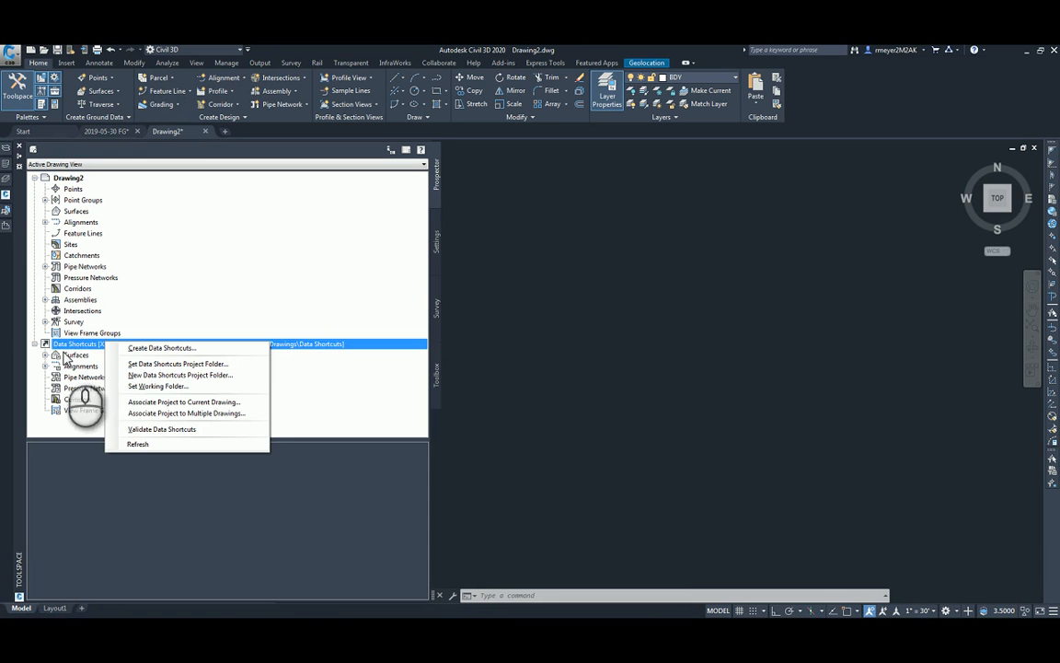
click(44, 356)
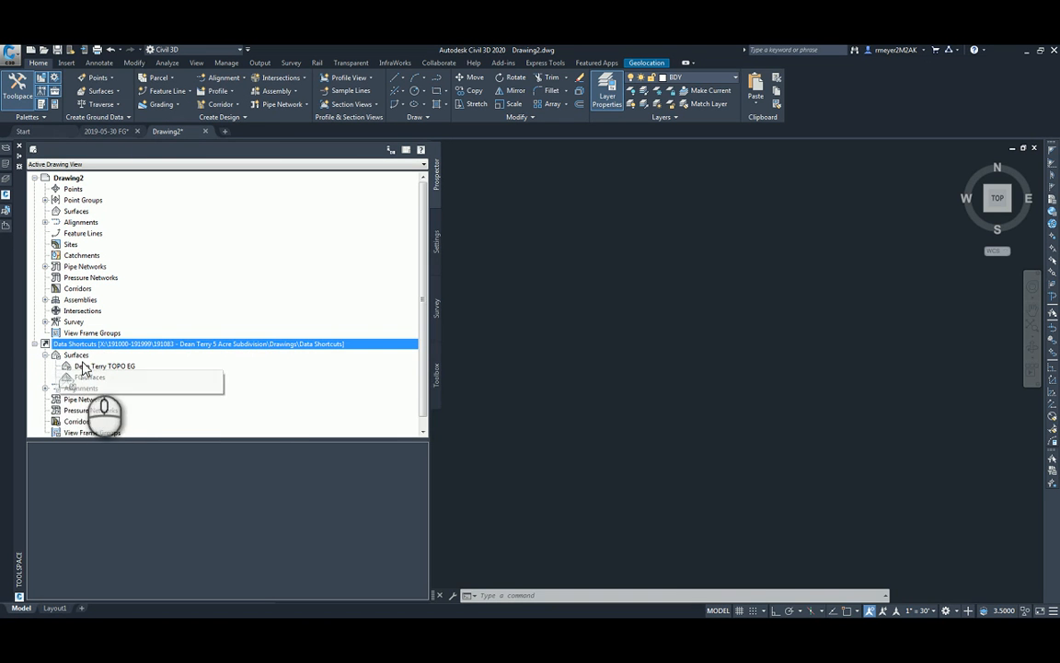
right_click(82, 378)
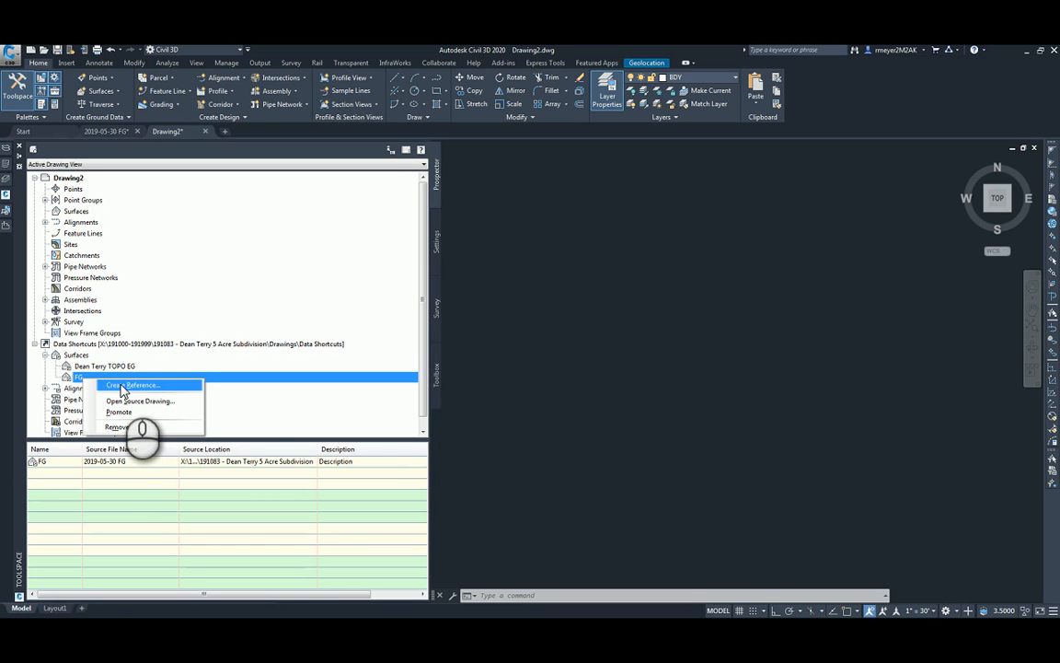
click(123, 385)
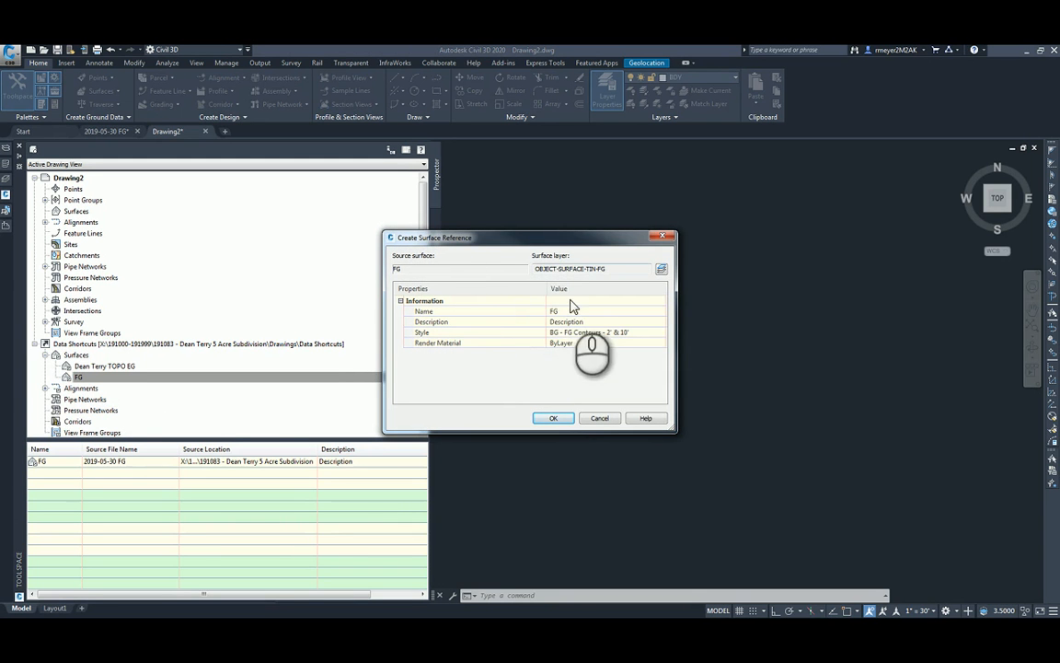
click(558, 419)
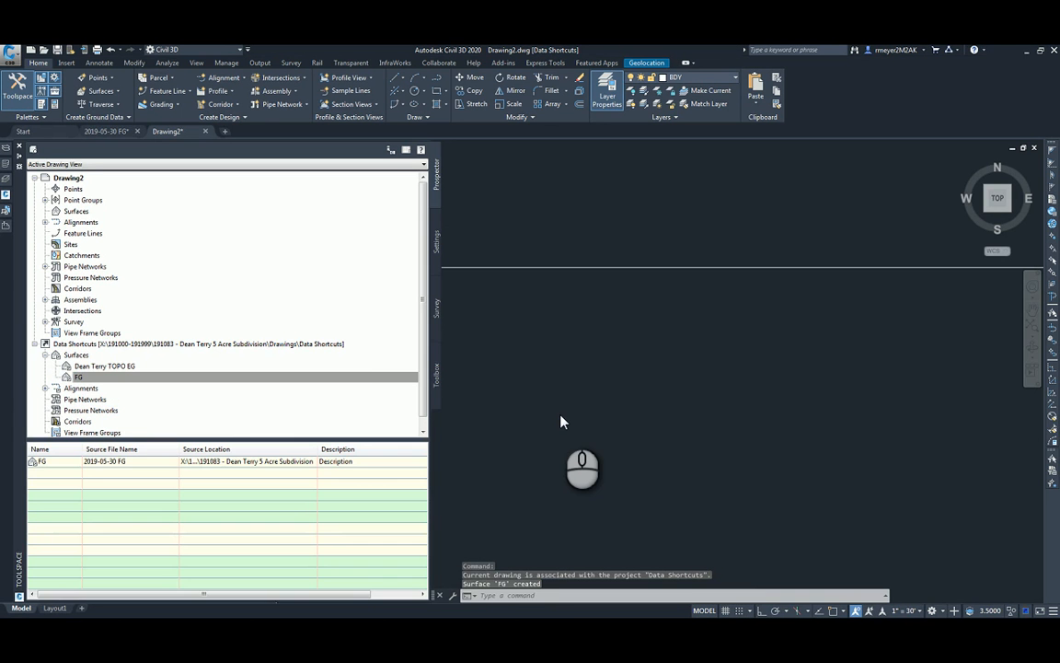
Show the full drawing extents and select the referenced FG surface to examine its contours and properties
middle_click(571, 354)
middle_click(571, 355)
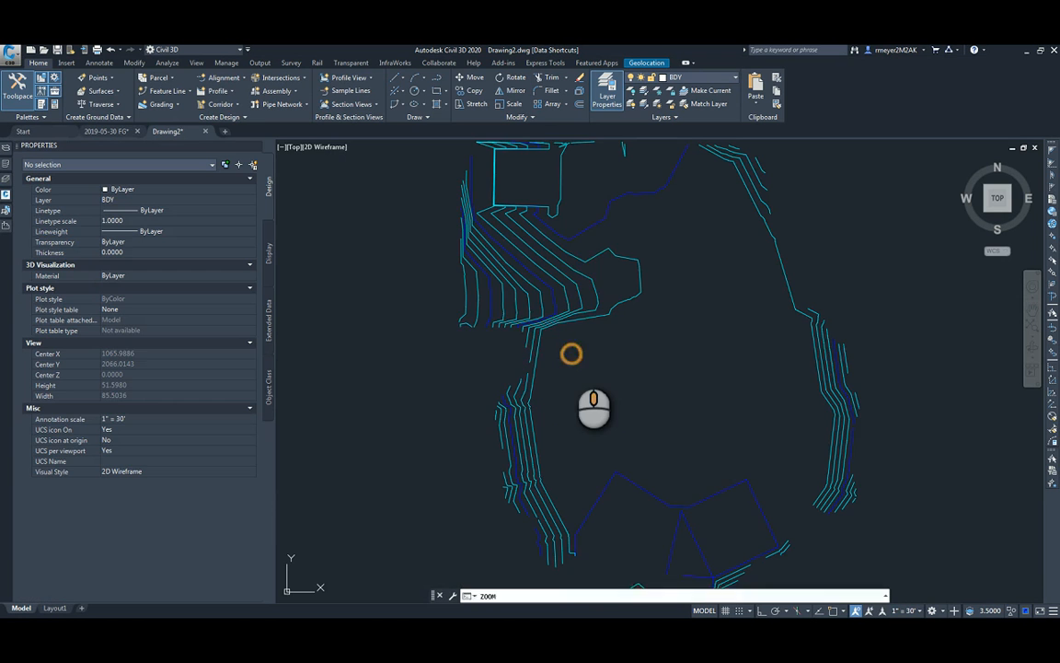
click(593, 308)
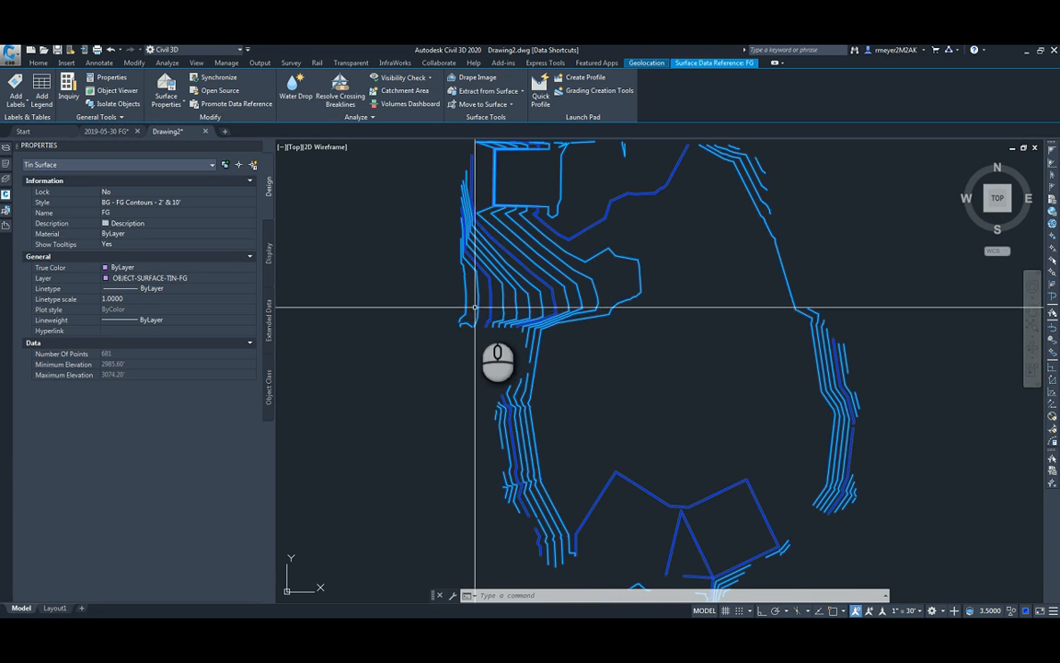
mouse_move(545, 332)
middle_down()
mouse_move(492, 346)
mouse_move(502, 345)
middle_up()
middle_drag(567, 350, 569, 348)
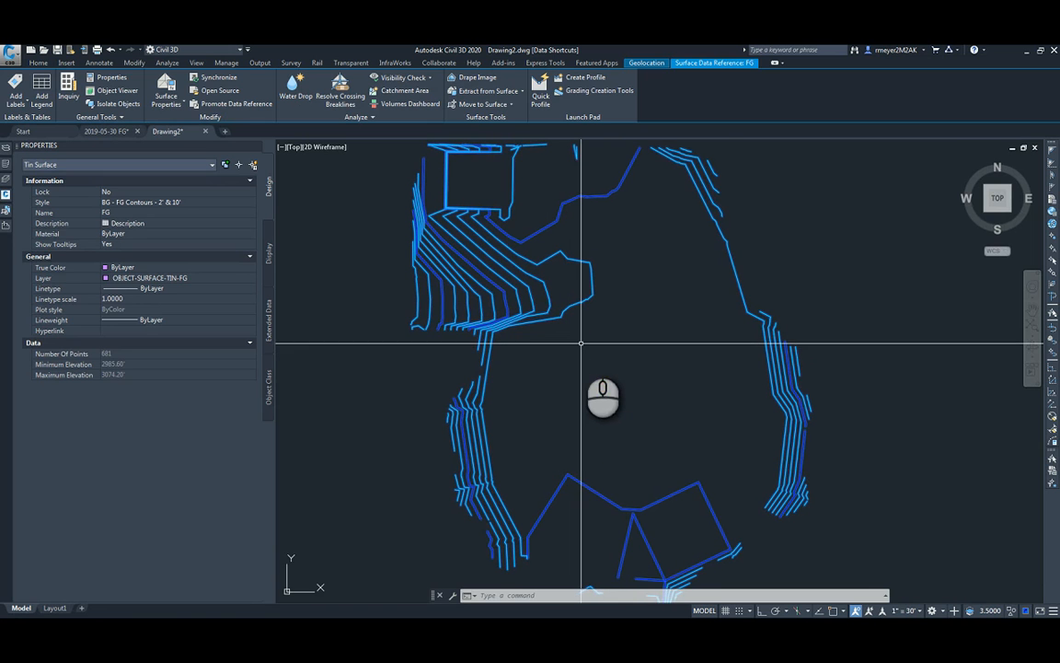